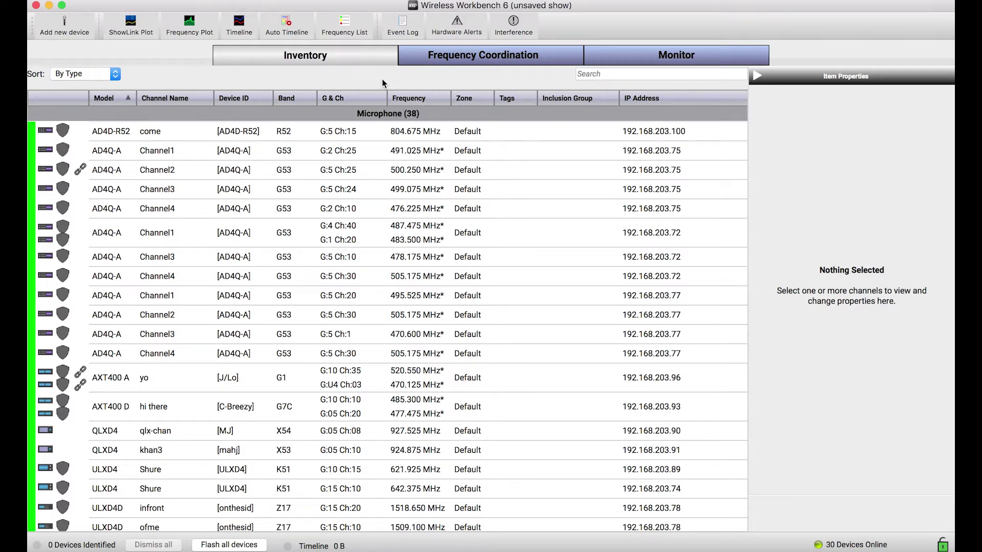
Select the AD4Q-A Channel1 row at 192.168.203.75 to show its item properties
left_click(159, 150)
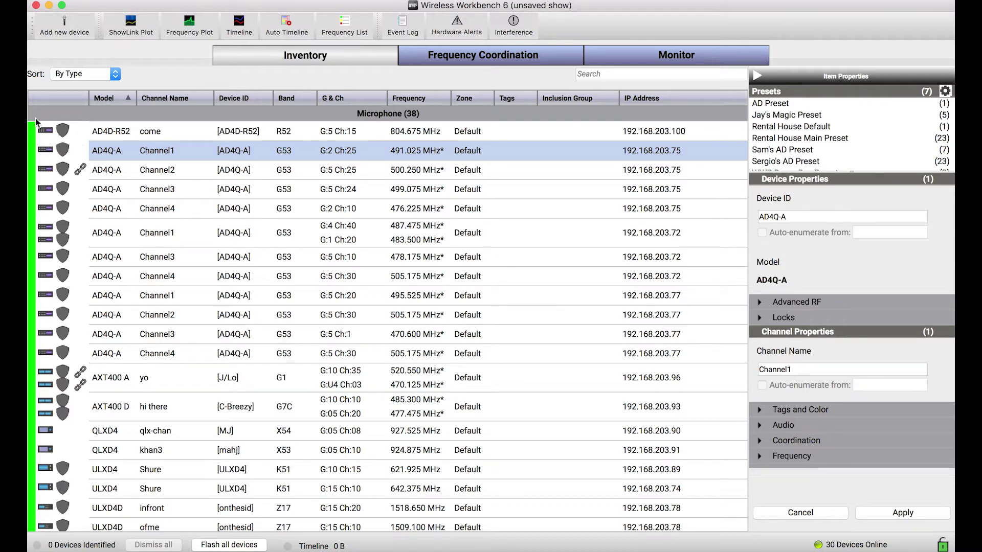
Flash the AD4Q-A receiver at 192.168.203.75 from its device icon
scroll(57, 246, "down", 1)
scroll(51, 207, "right", 2)
scroll(51, 207, "down", 1)
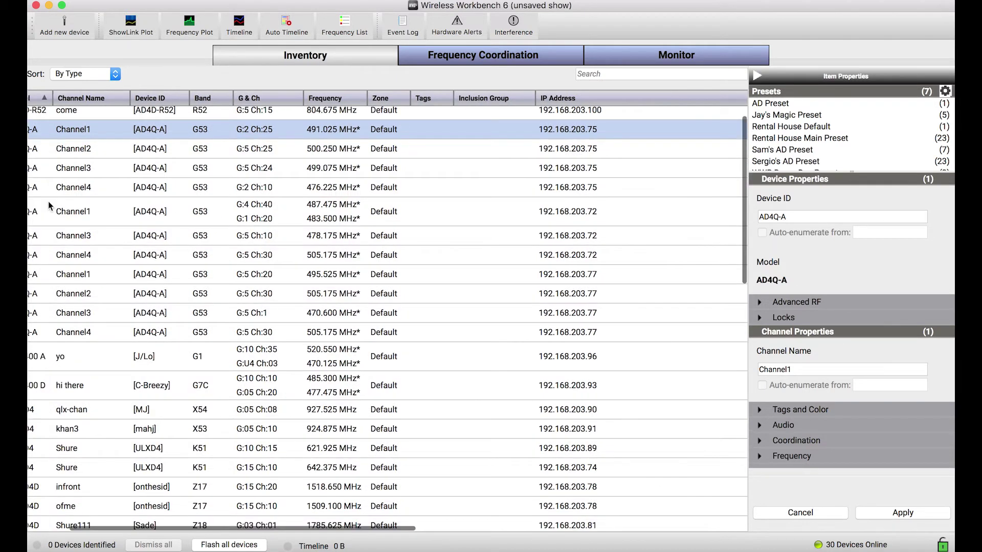
scroll(51, 204, "left", 2)
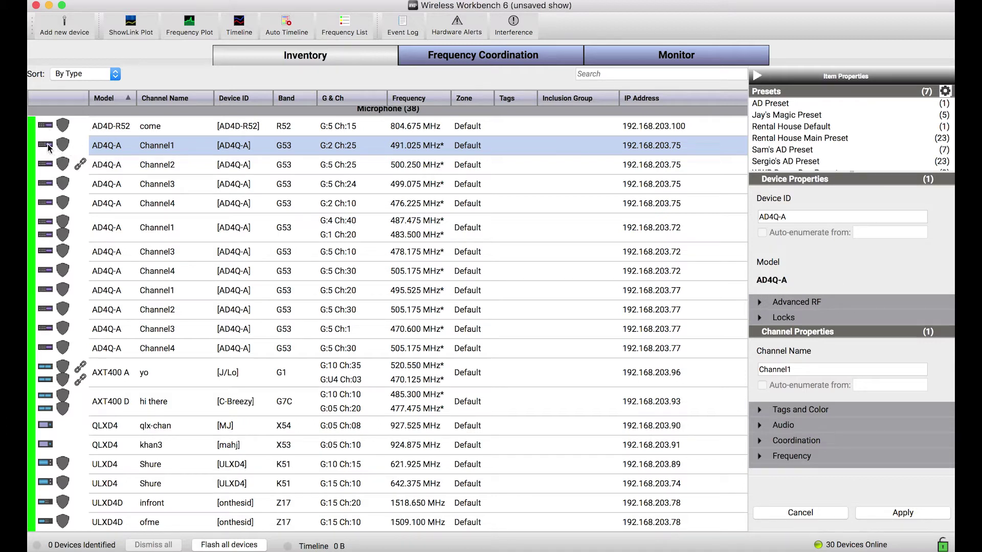
scroll(44, 235, "down", 5)
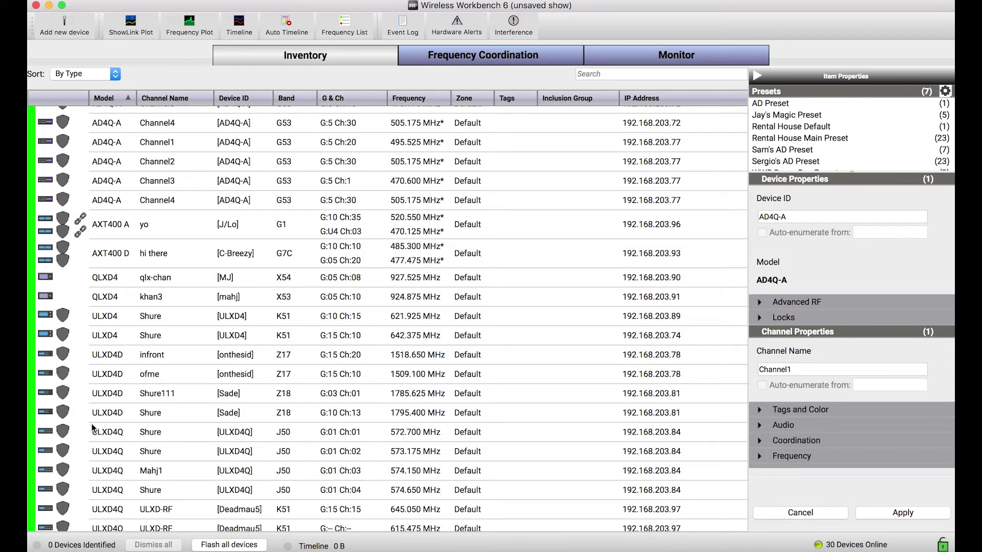
scroll(77, 307, "up", 5)
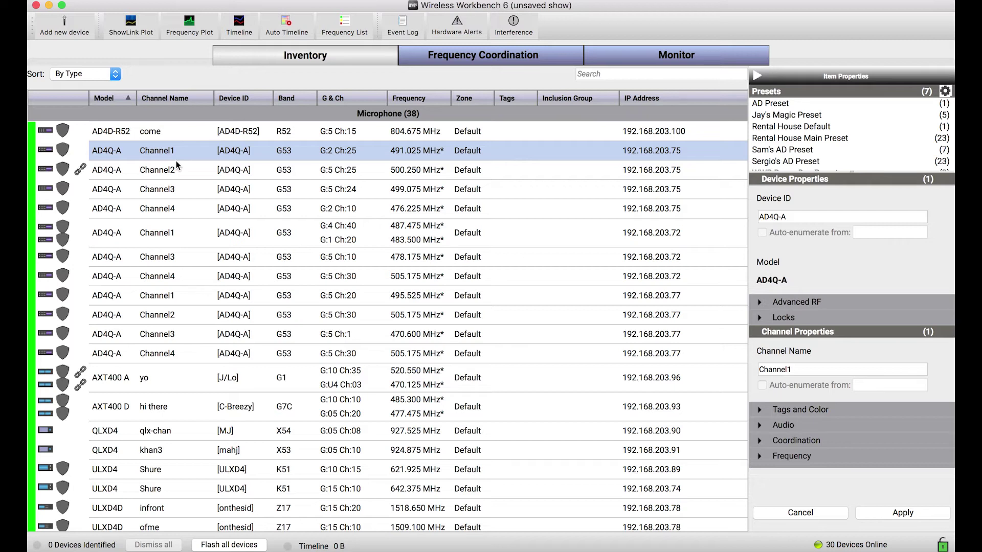
left_click(46, 150)
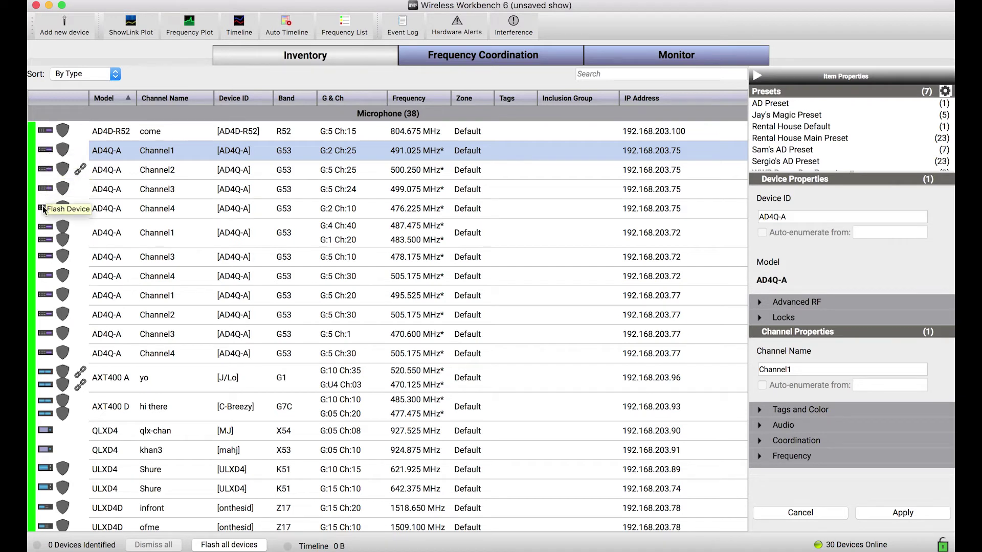
Flash the receiver at 192.168.203.72, then bring up actions for Channel1 at 192.168.203.77
left_click(43, 231)
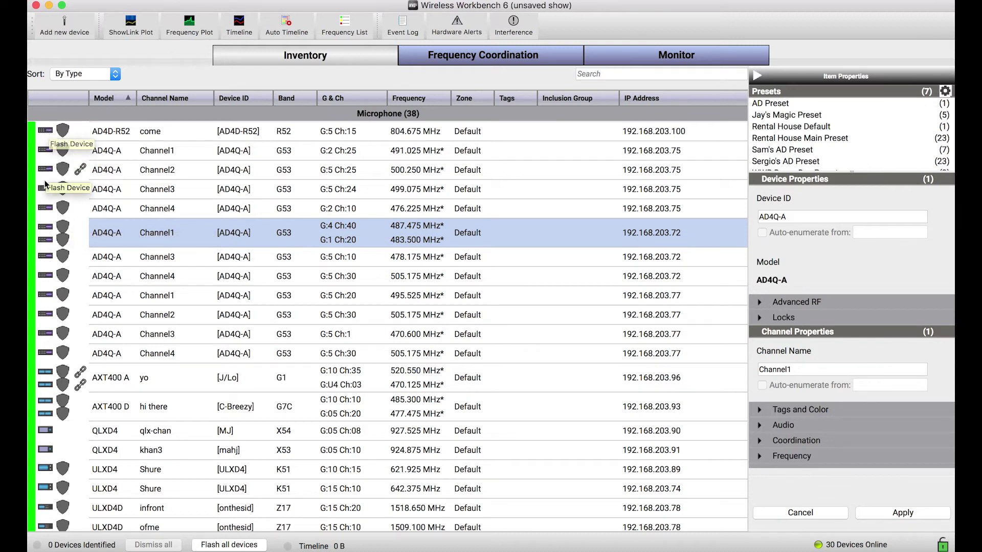
scroll(38, 331, "down", 2)
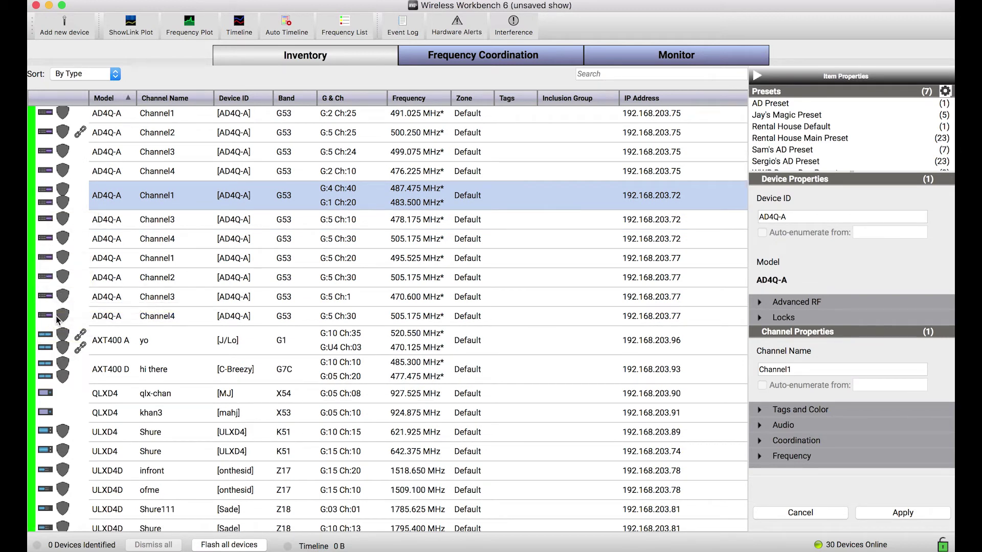
right_click(156, 260)
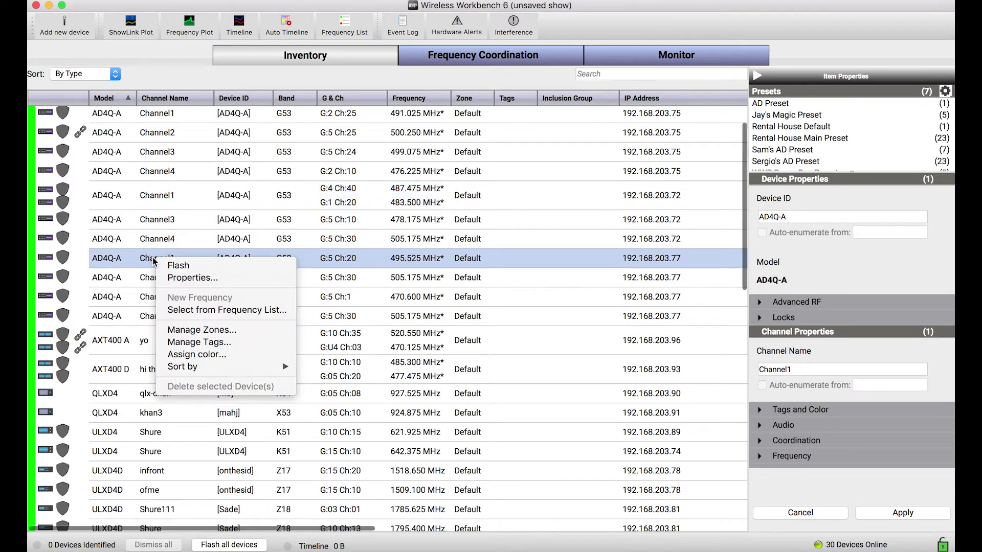
Choose Flash from the context menu for the AD4Q-A receiver at 192.168.203.77
left_click(199, 265)
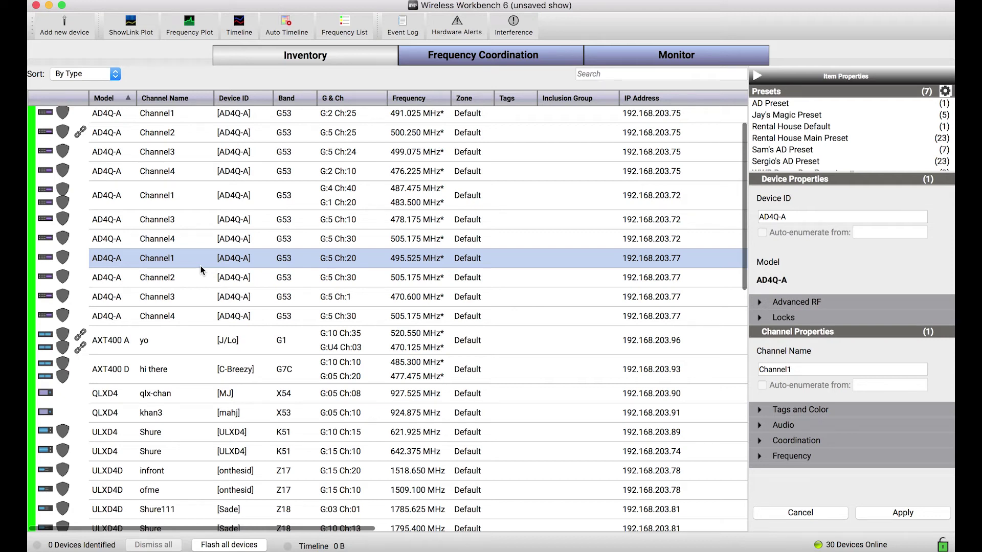
scroll(201, 270, "up", 2)
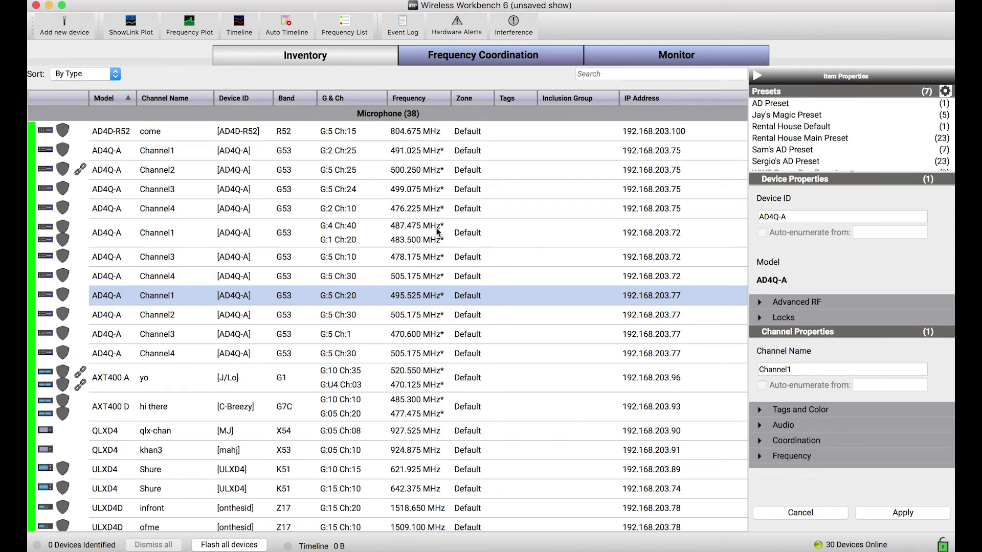
scroll(437, 232, "down", 10)
scroll(438, 232, "down", 10)
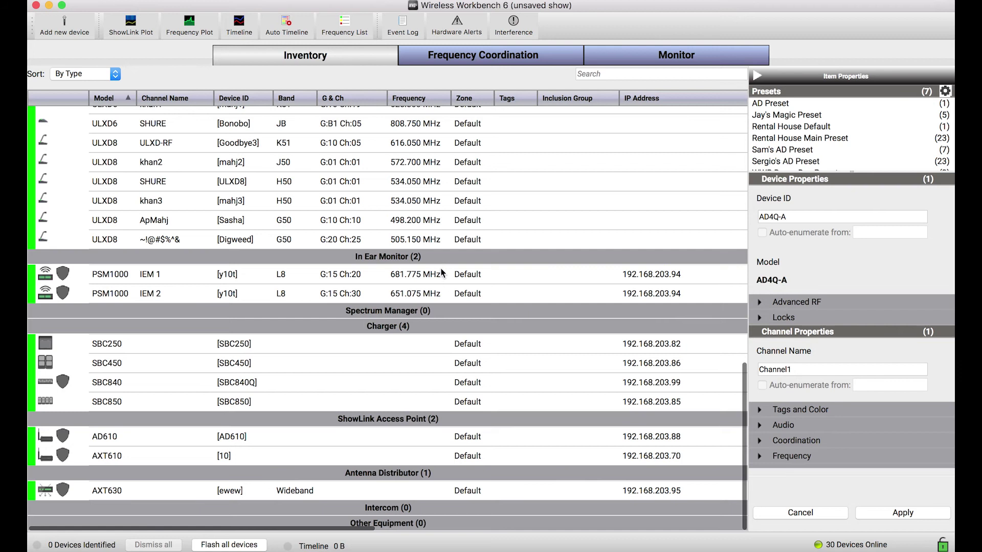
right_click(466, 258)
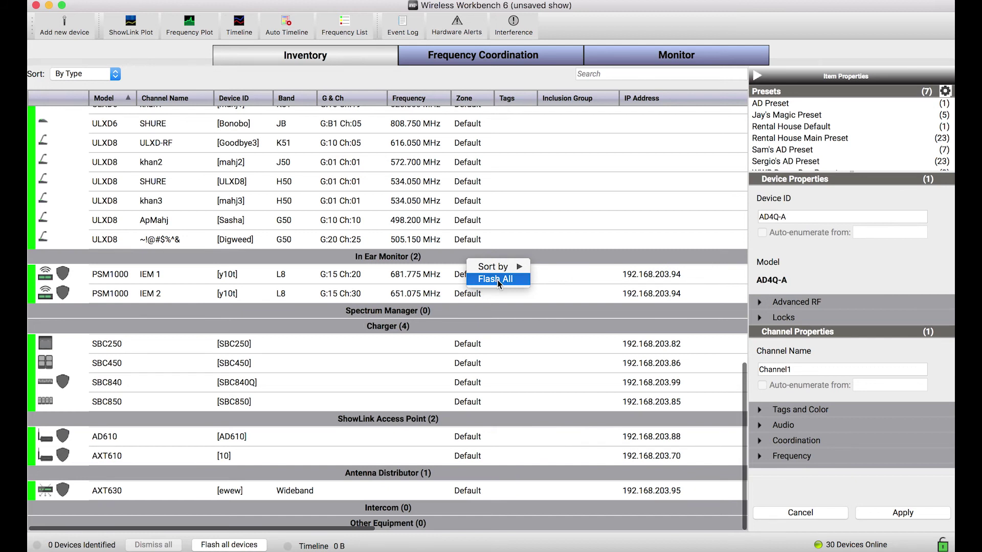
right_click(468, 327)
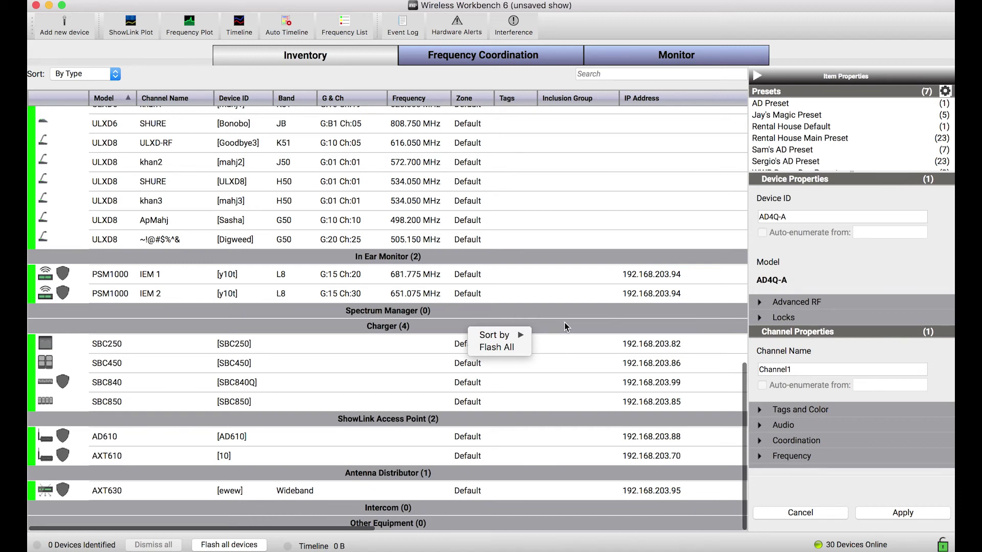
left_click(580, 315)
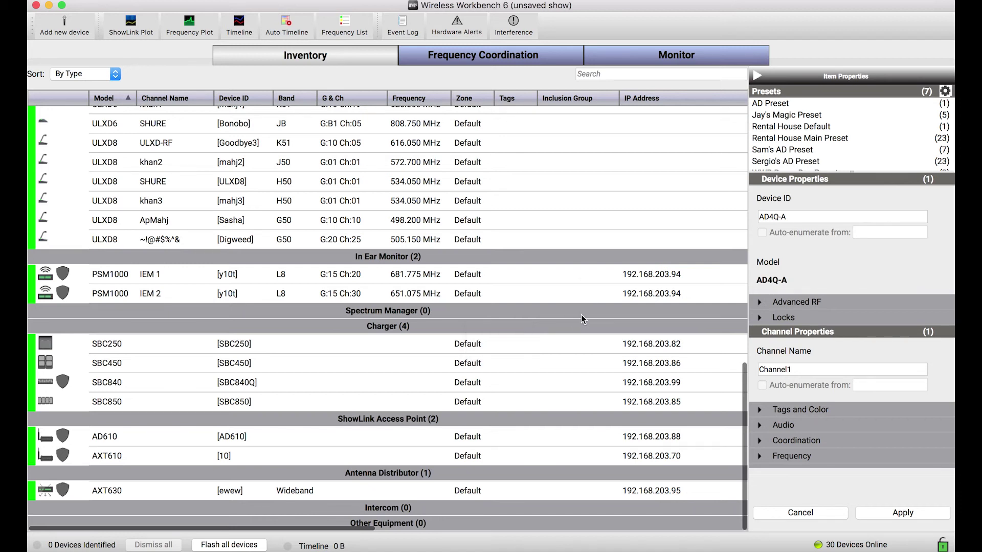
In the Monitor view, flash the Channel1 receiver from its strip and open its properties
left_click(637, 61)
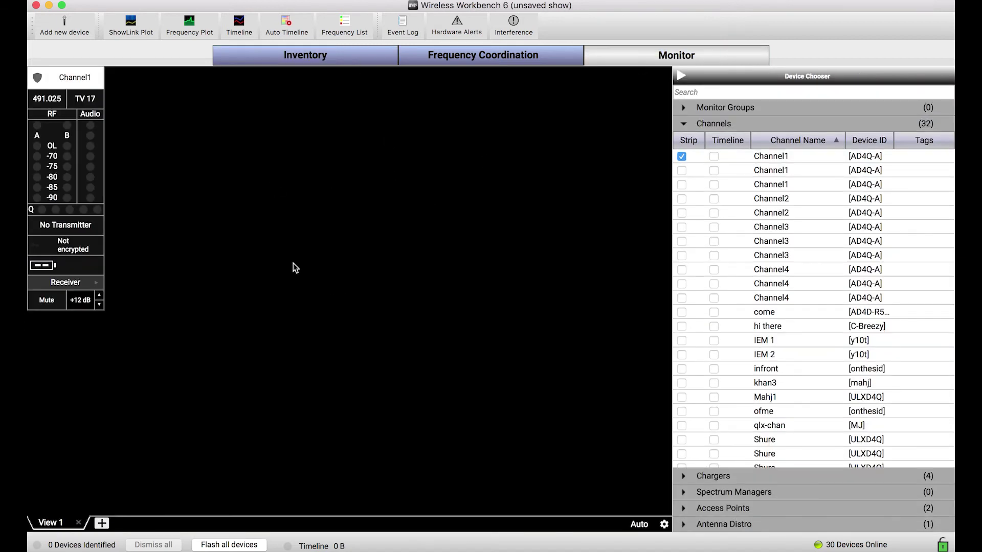
right_click(75, 158)
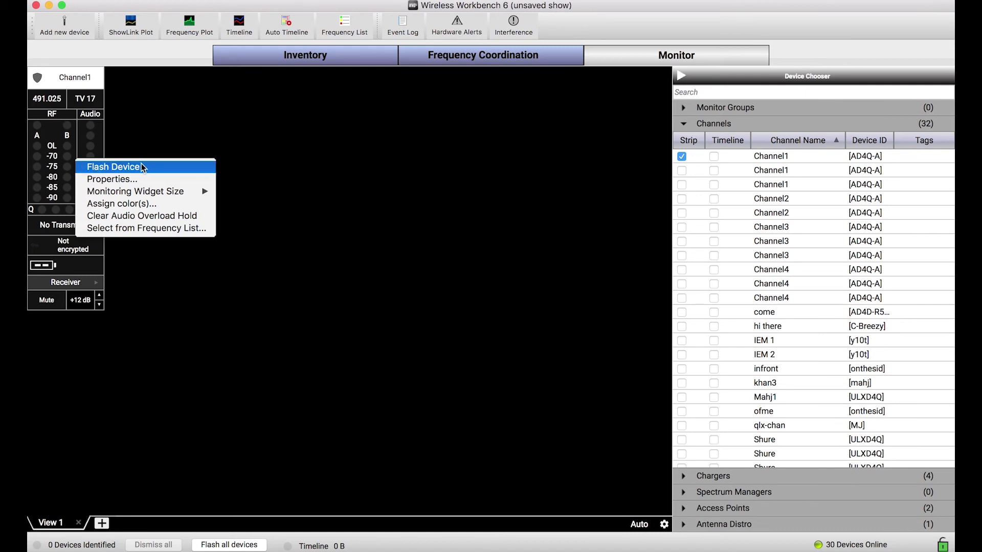
left_click(136, 132)
double_click(76, 148)
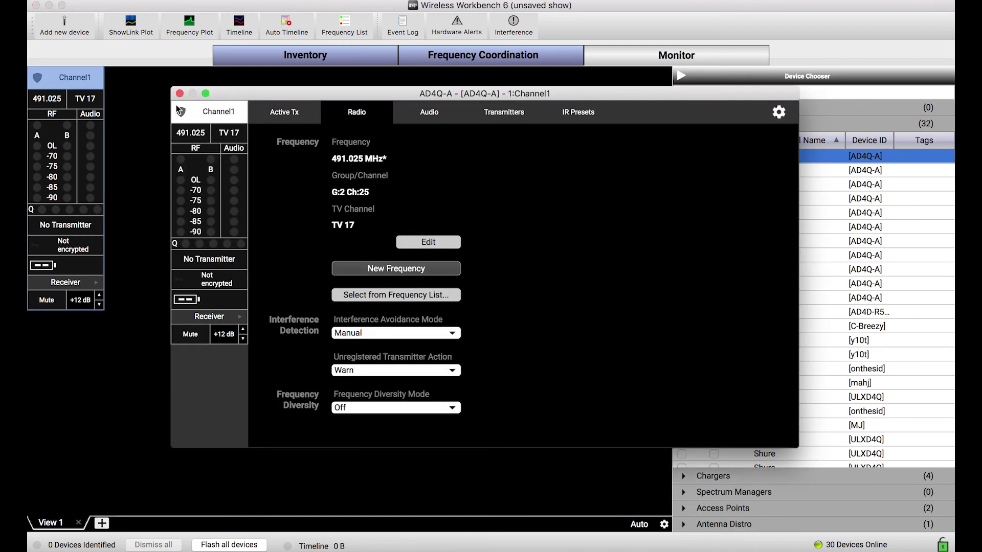
Review the Active Tx, Radio, Audio, Transmitters and IR Presets tabs of Channel1's properties
left_click_drag(235, 97, 222, 102)
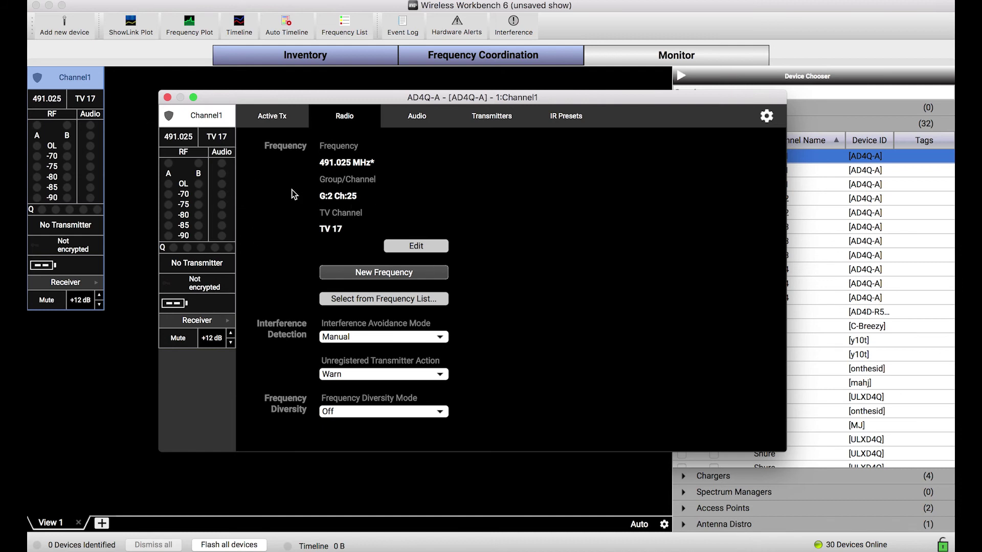
left_click(298, 116)
left_click(352, 117)
left_click(447, 120)
left_click(488, 118)
left_click(567, 117)
left_click(276, 119)
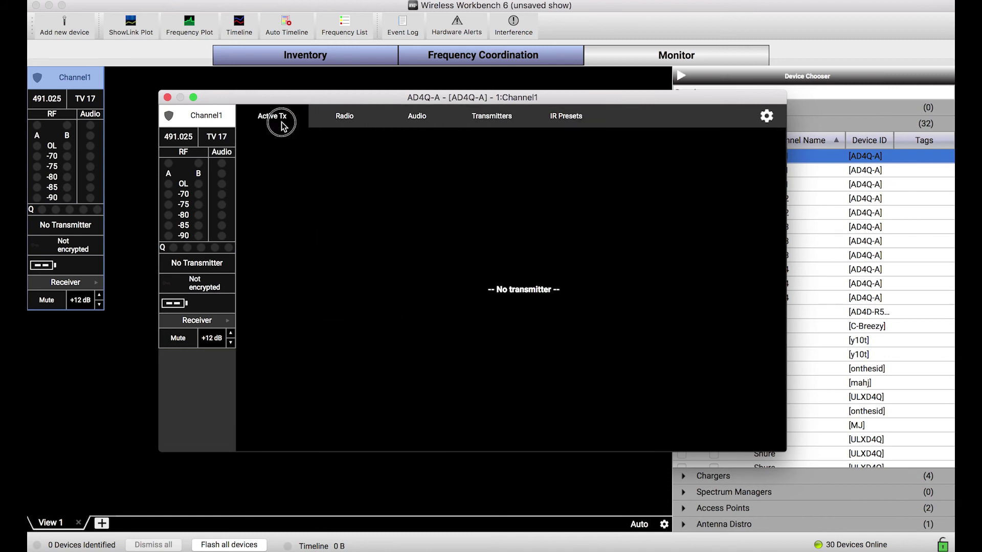
left_click(338, 121)
Identify the AD4Q-A receiver device, then close the Channel1 properties window
right_click(268, 222)
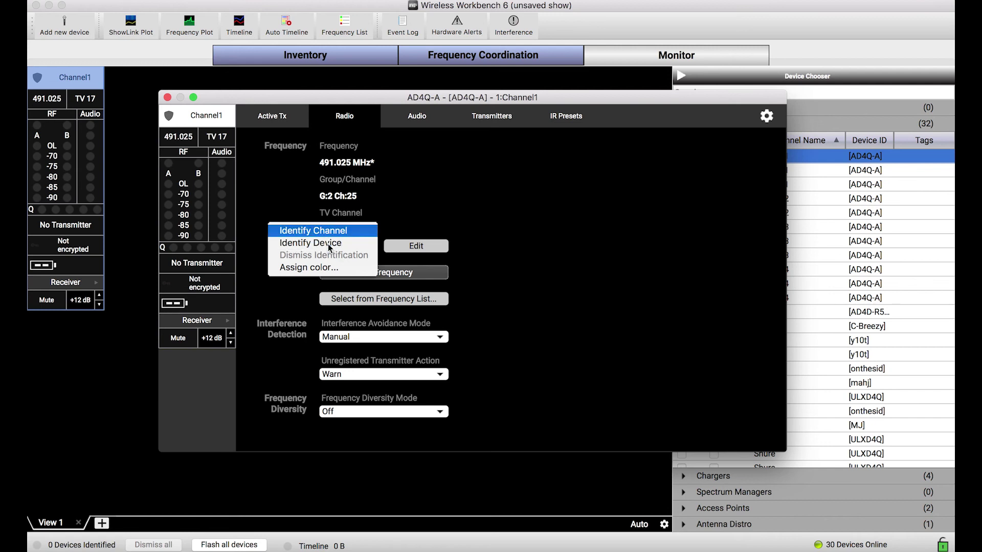
left_click(289, 204)
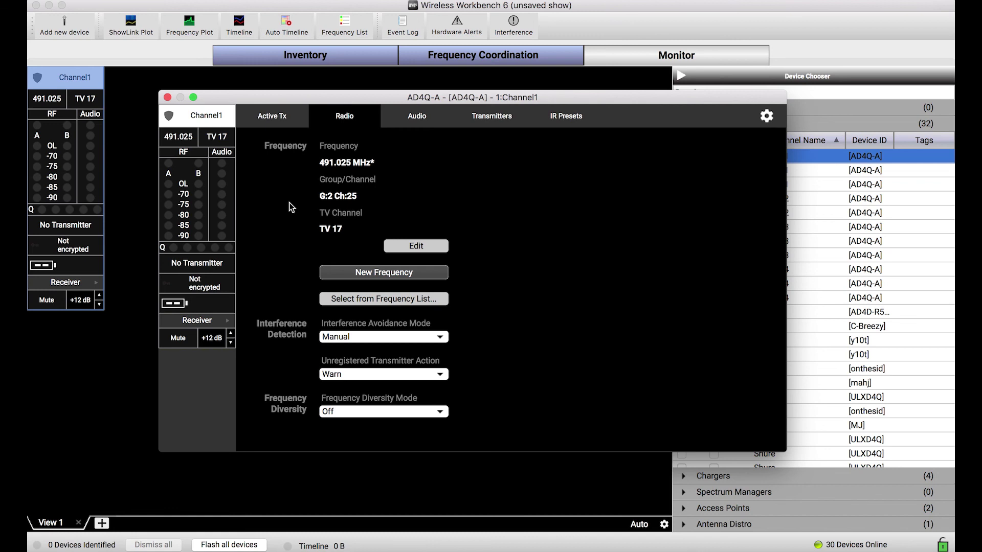
left_click(167, 97)
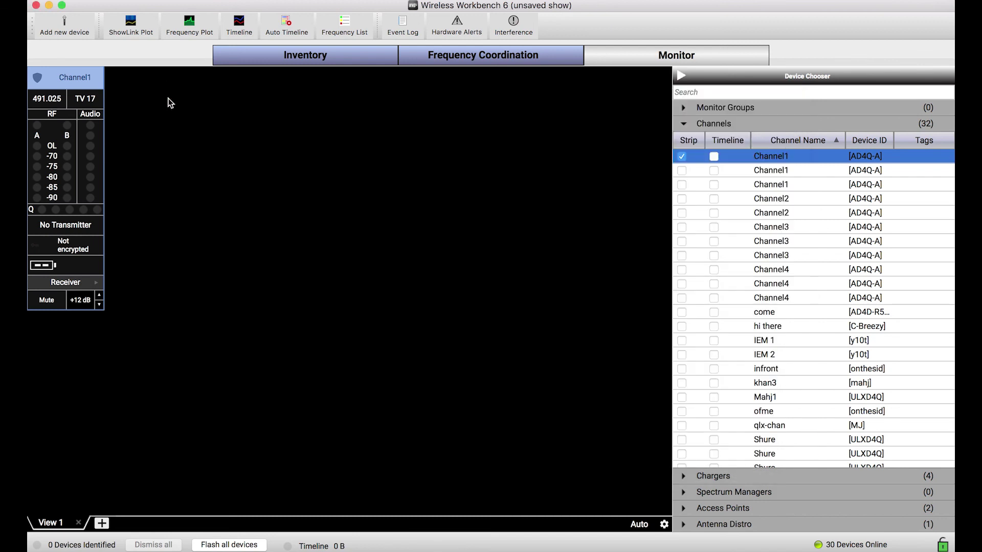